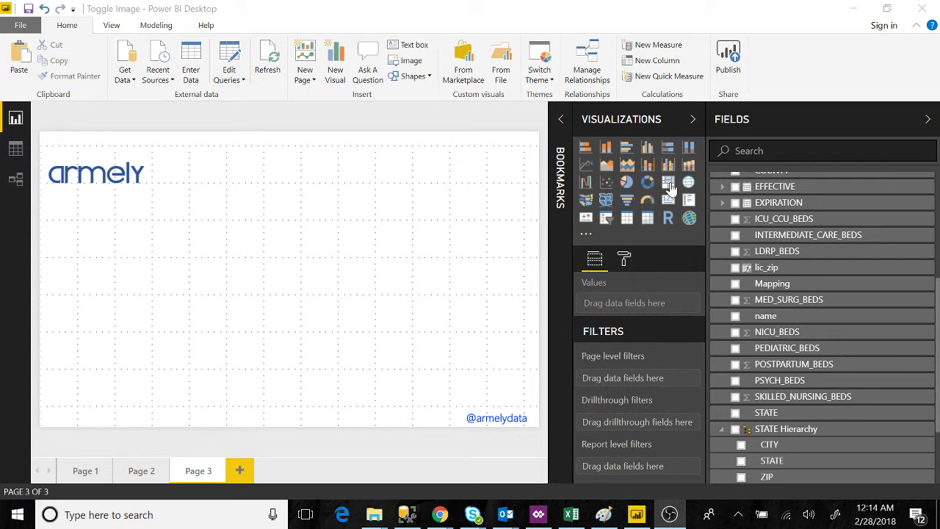
Add a map visual to the page and widen it into a wide rectangle
click(688, 184)
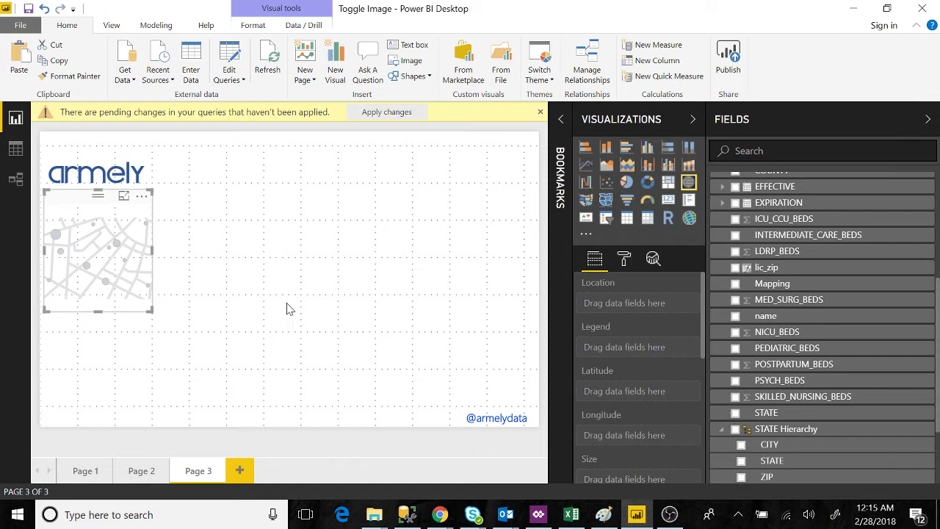
drag(149, 307, 518, 384)
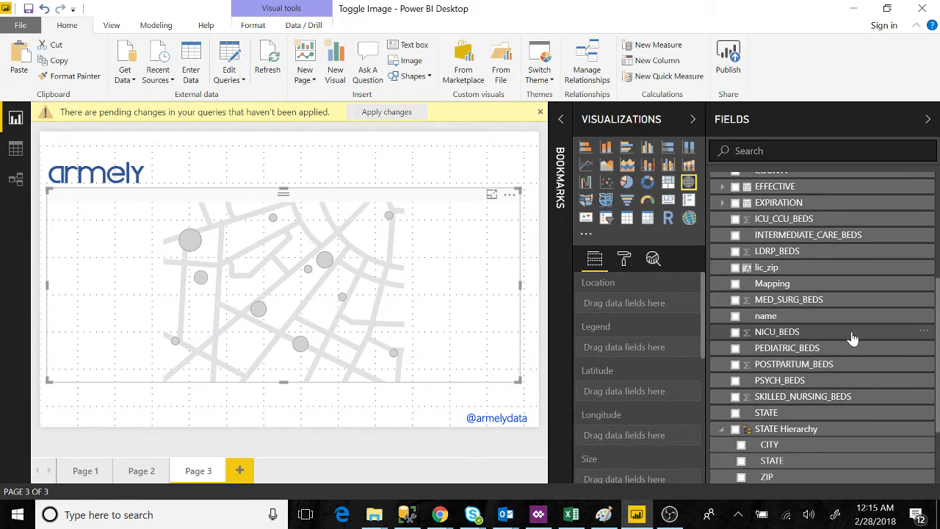
drag(937, 303, 937, 230)
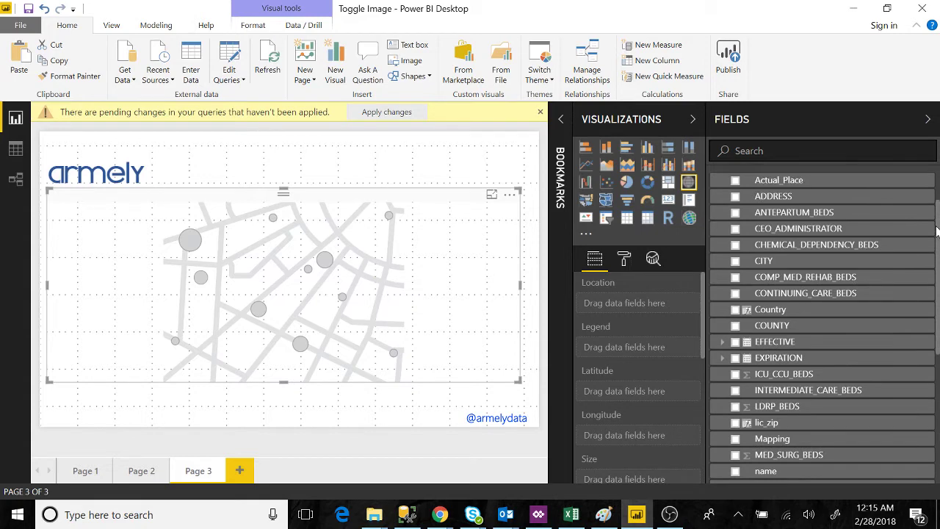
Add CITY, STATE and ZIP to the map, moving STATE and ZIP into Location under CITY
click(735, 261)
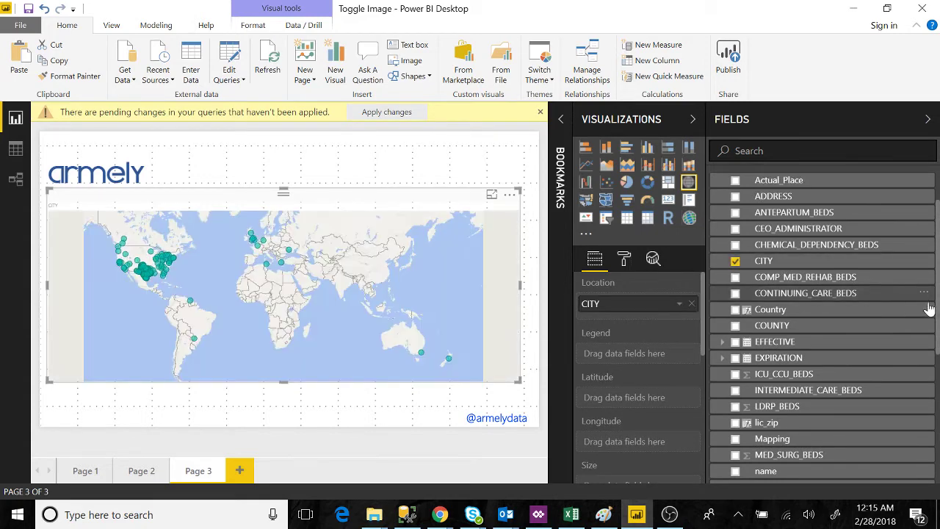
drag(934, 329, 933, 381)
click(734, 441)
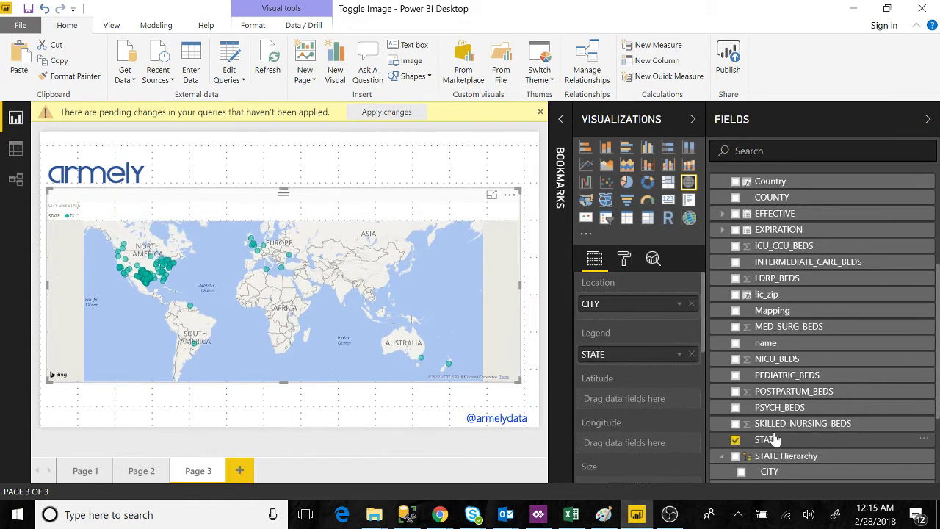
drag(937, 399, 937, 464)
click(735, 458)
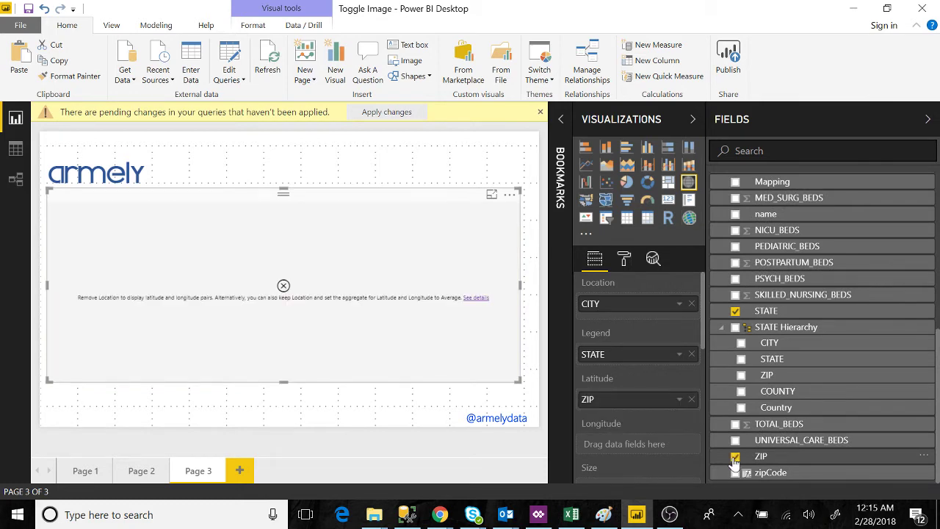
click(734, 457)
click(735, 458)
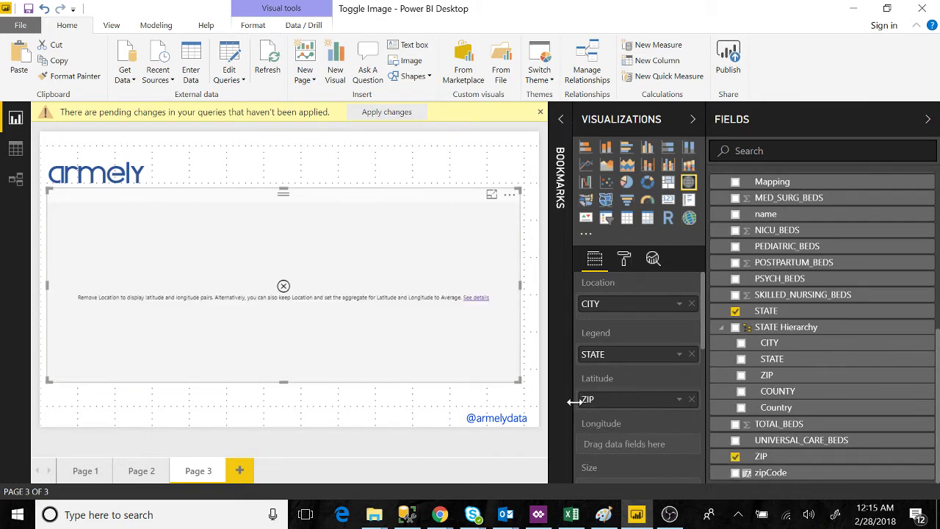
drag(626, 360, 627, 321)
drag(639, 419, 636, 336)
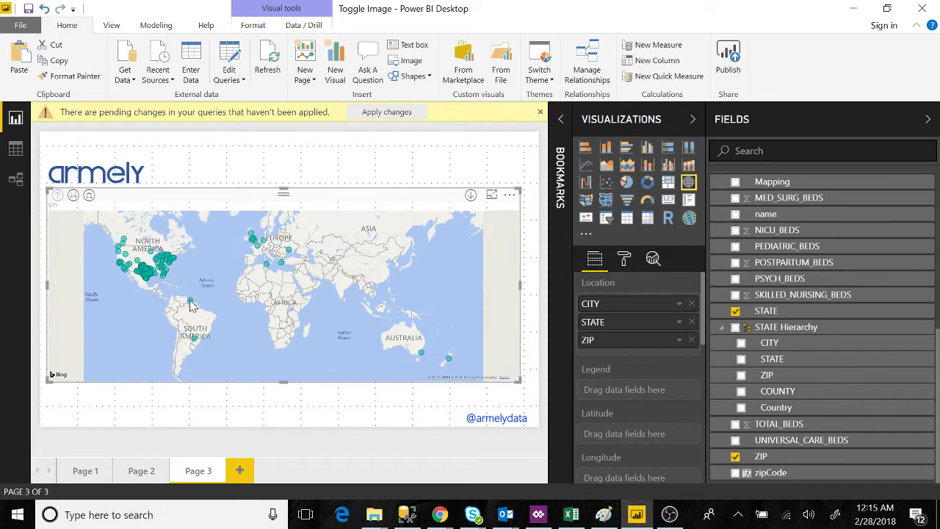
Get ready to remove CITY from the map's Location well
mouse_move(190, 304)
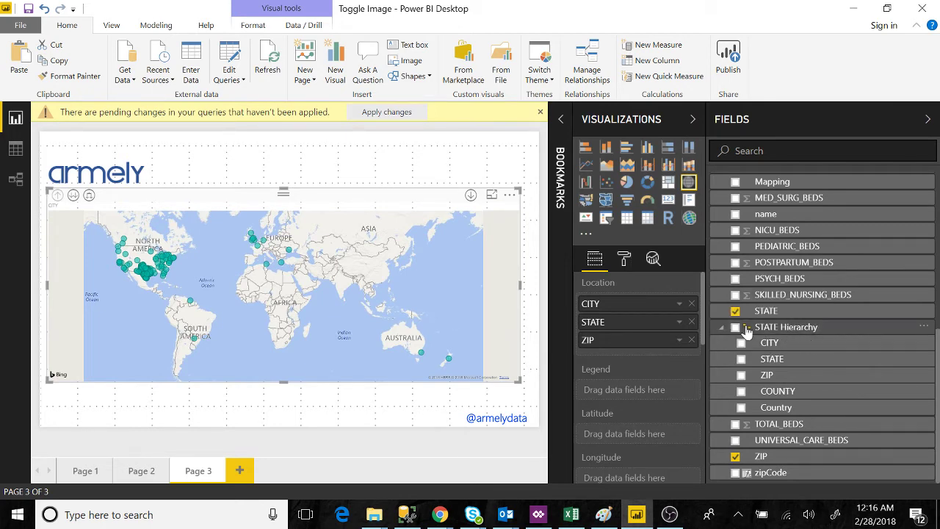
Swap the separate CITY, STATE and ZIP for STATE Hierarchy in Location, minus its ZIP level
click(692, 304)
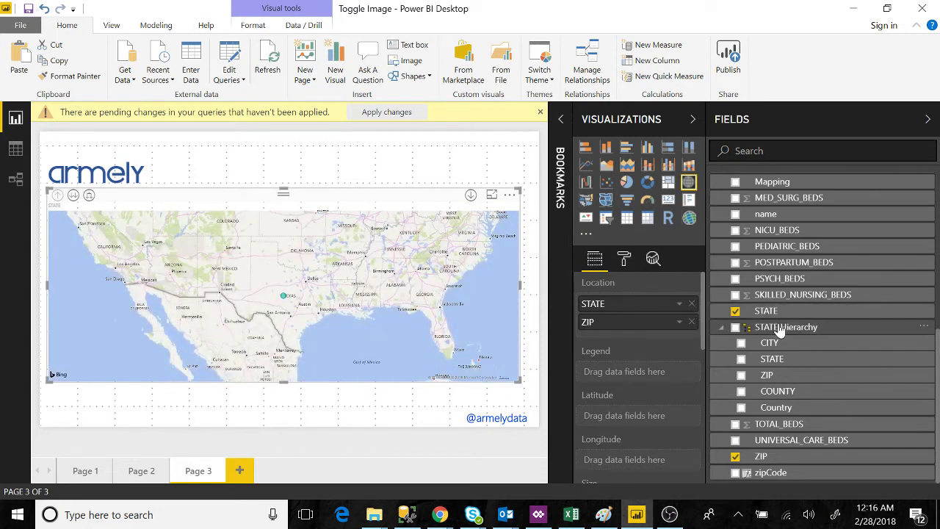
drag(779, 328, 651, 335)
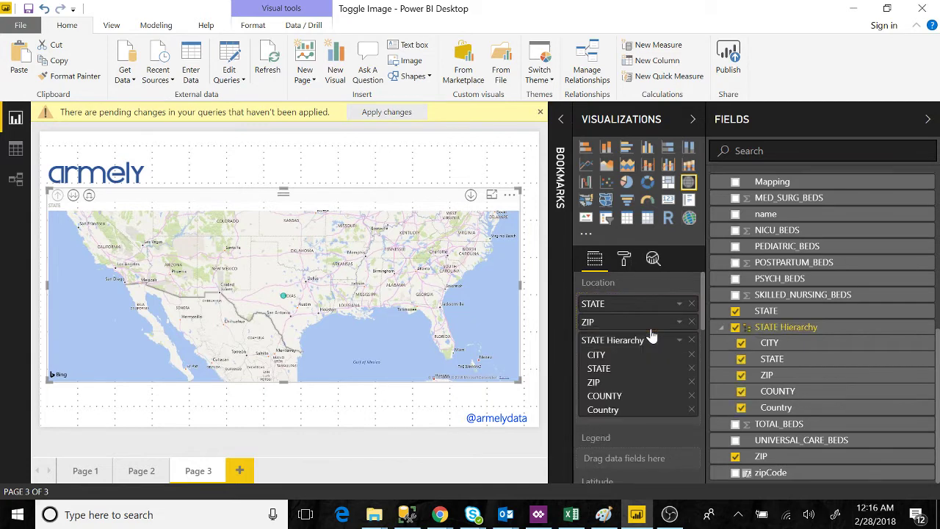
click(692, 321)
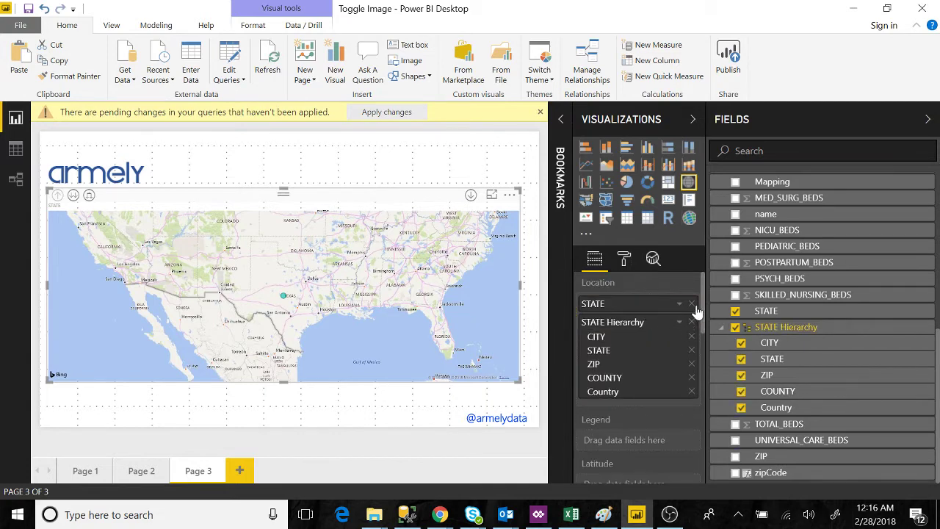
click(692, 304)
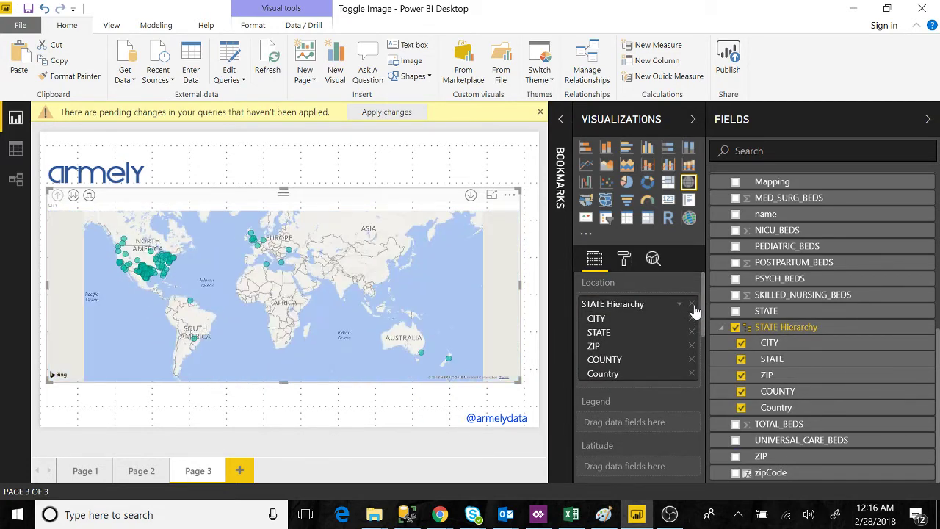
click(692, 346)
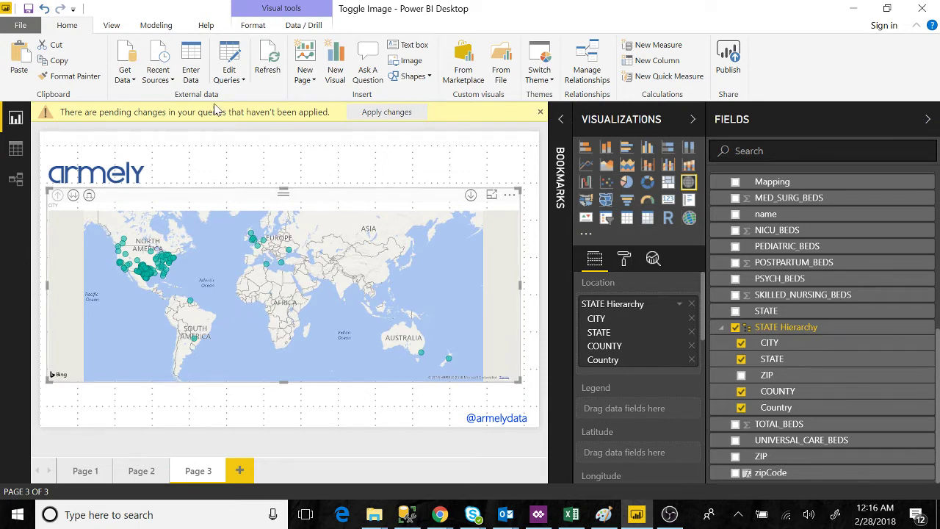
Open hlc_facilities in the Query Editor and delete its Location applied step
click(240, 81)
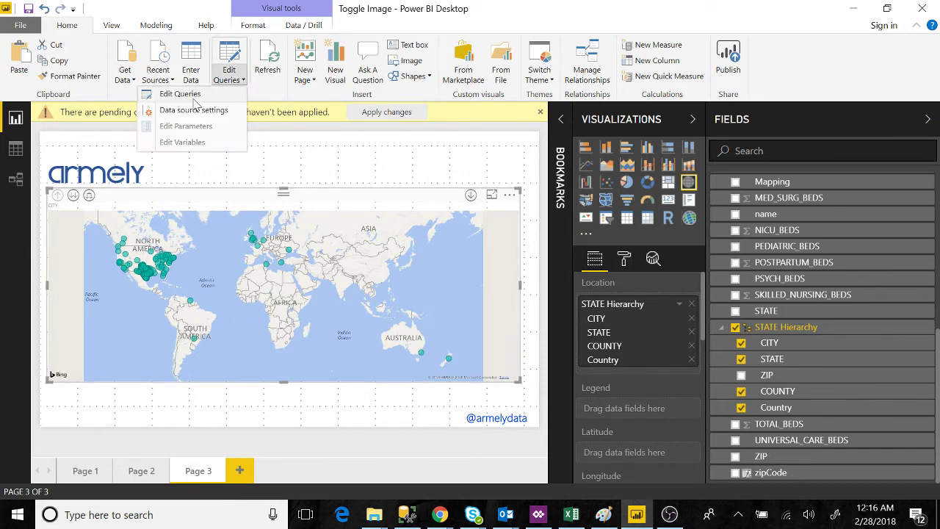
click(180, 94)
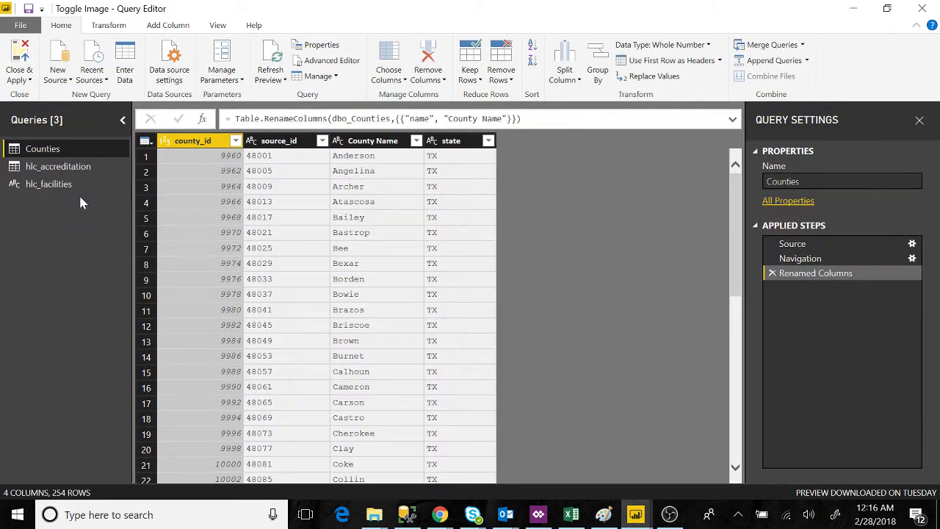
click(58, 187)
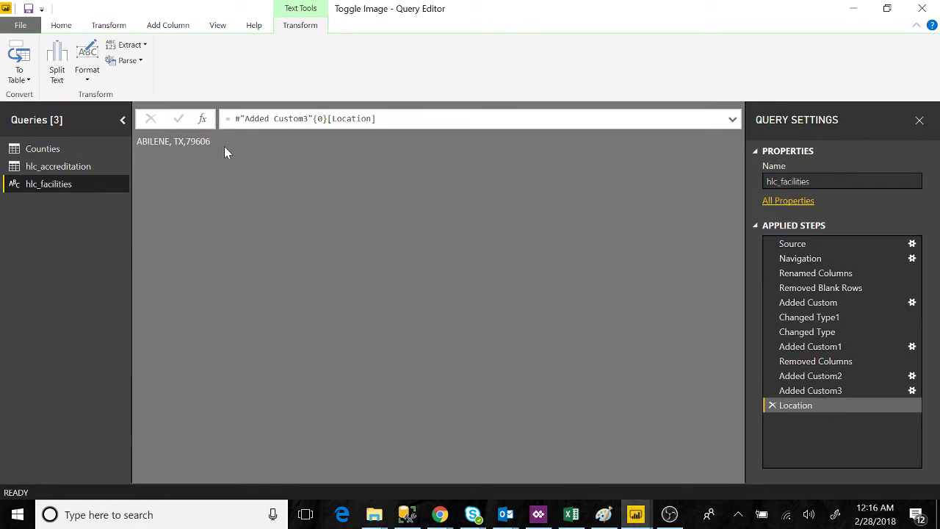
click(772, 406)
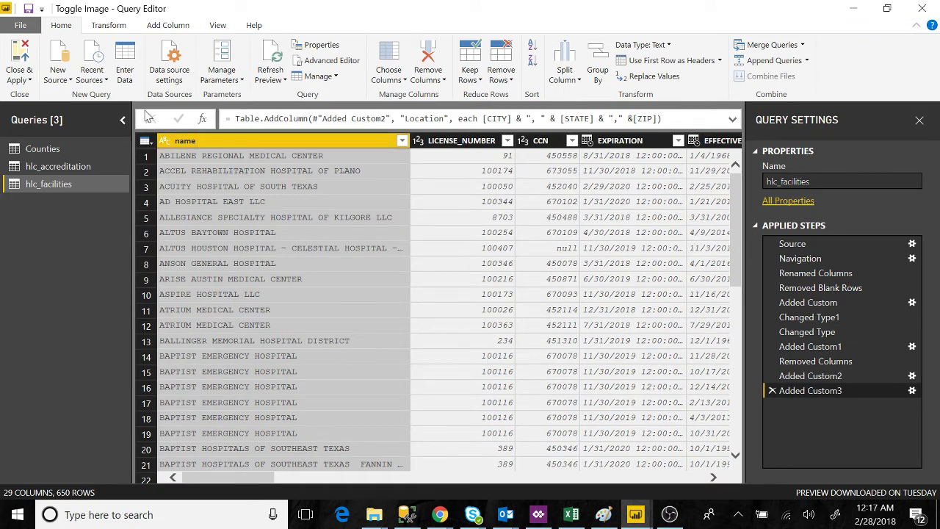
Build a custom column formula: CITY & "," & STATE & "," & ZIP
click(171, 26)
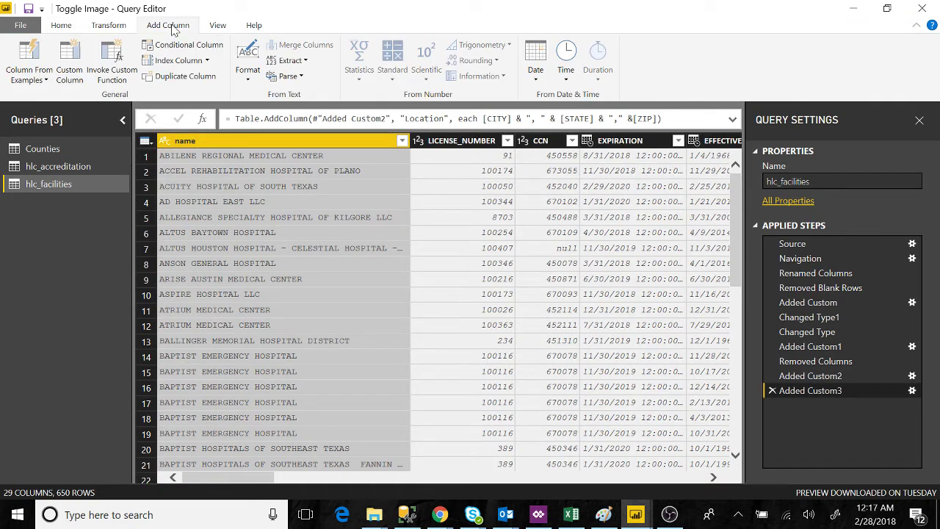
click(74, 73)
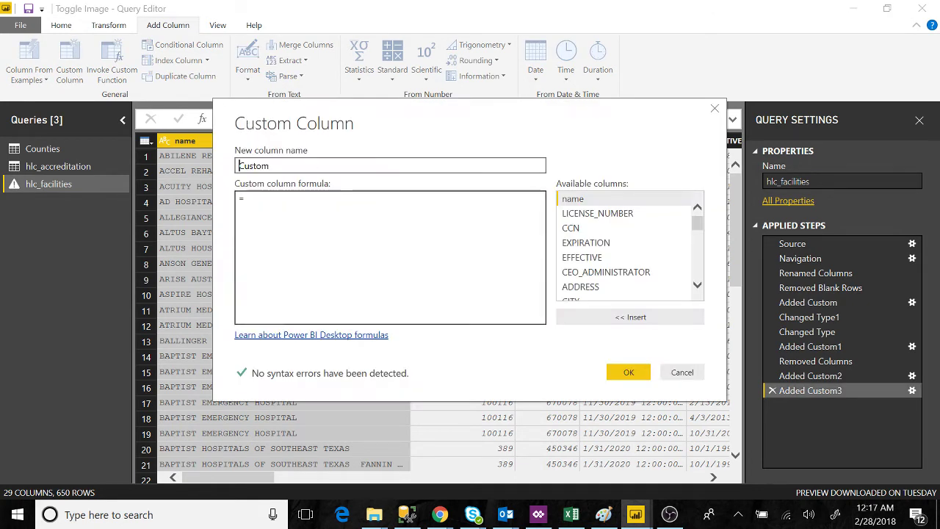
click(696, 288)
click(697, 288)
click(697, 288)
click(697, 288)
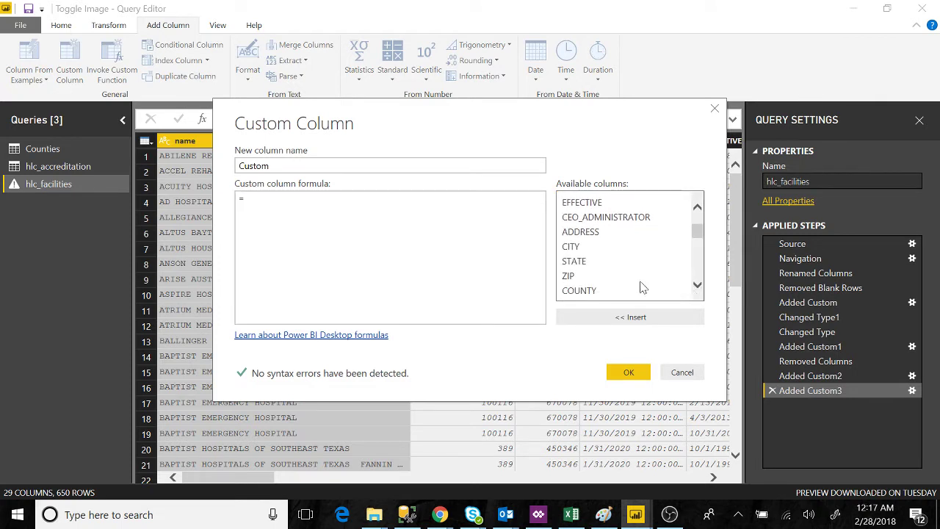
double_click(577, 250)
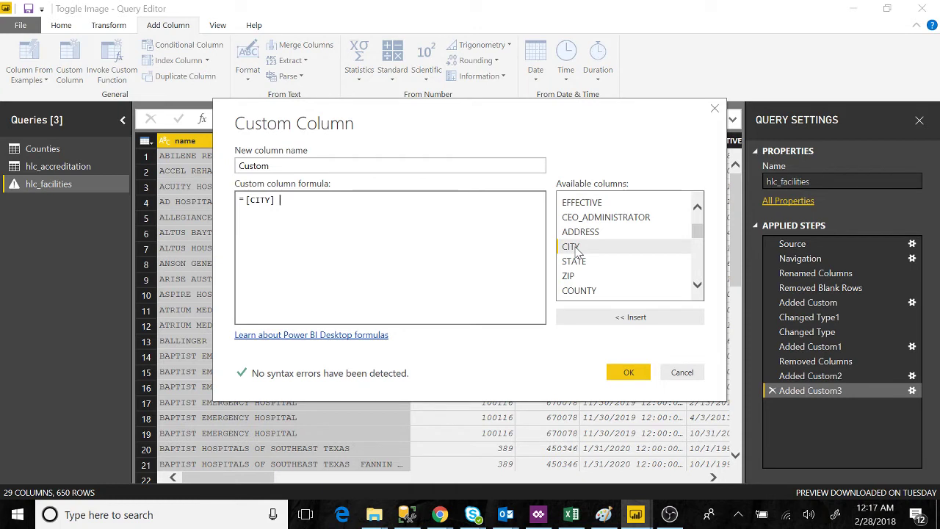
text(& "," &)
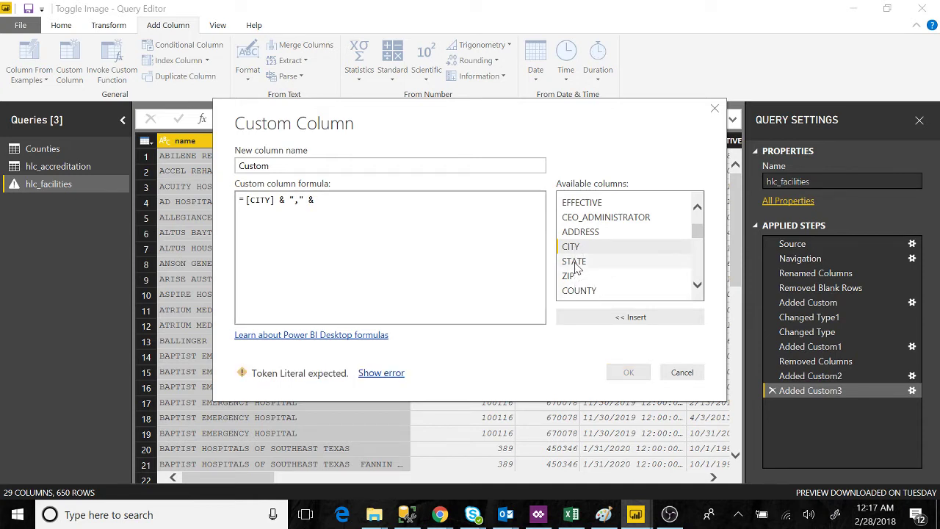
double_click(574, 262)
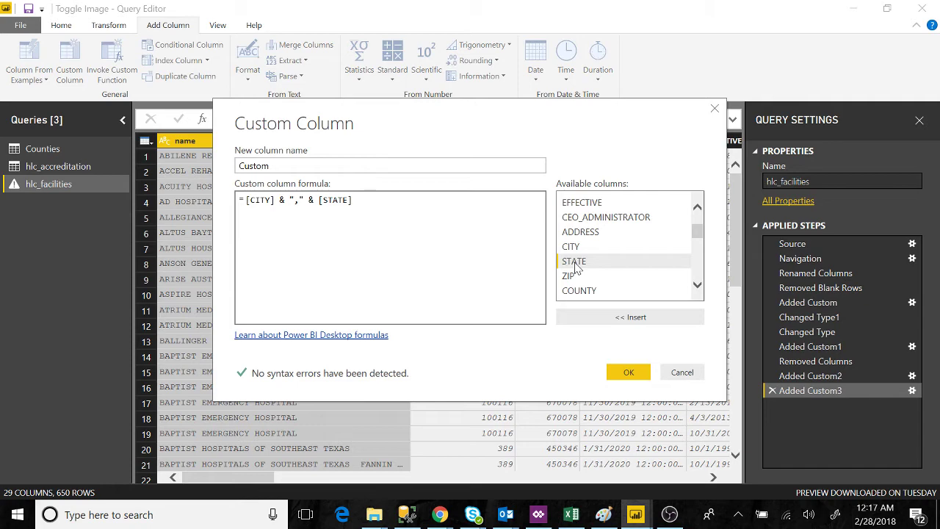
text(&)
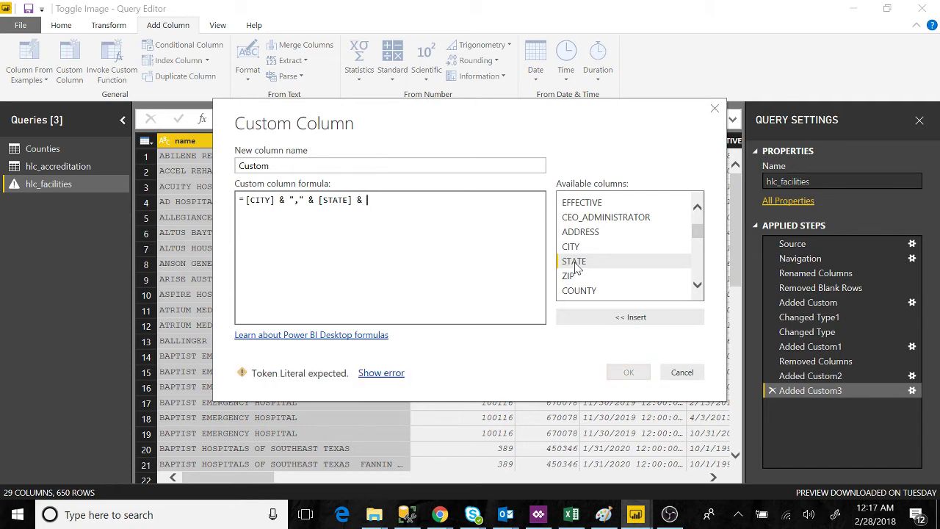
text( ",")
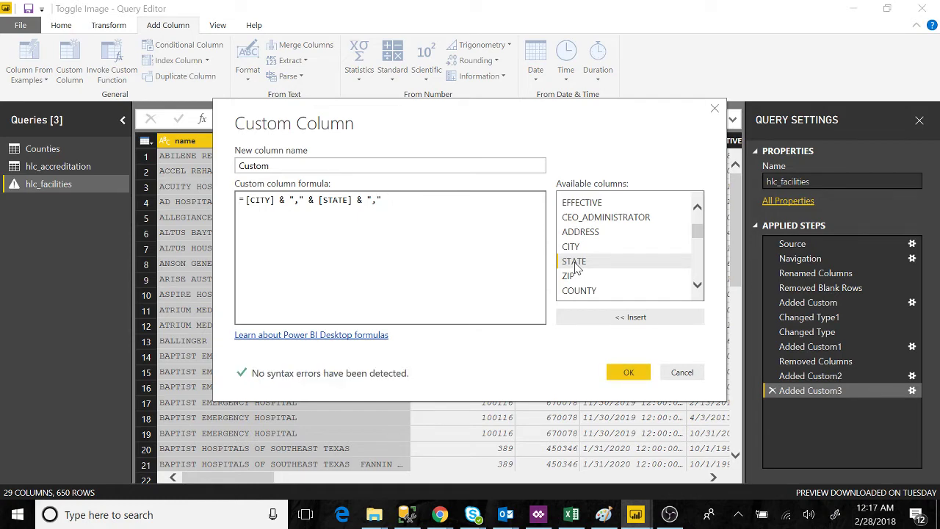
text( &)
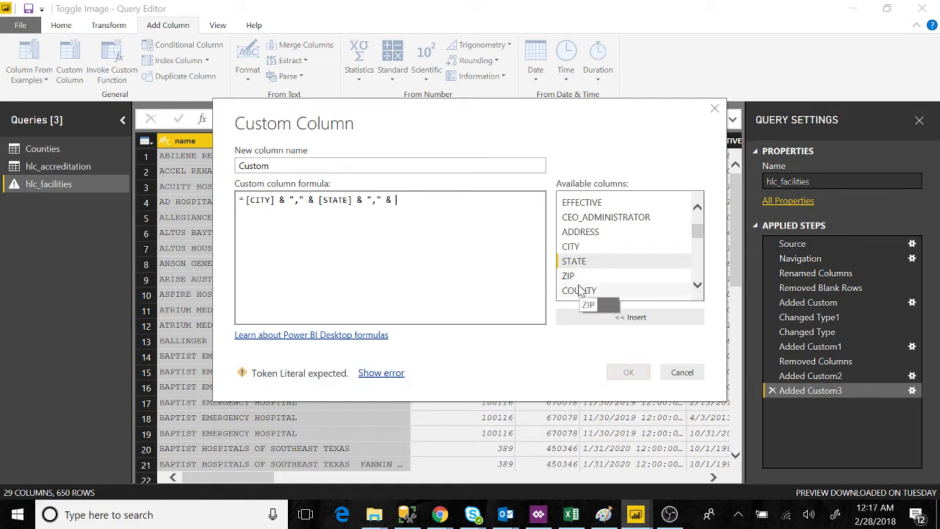
double_click(577, 277)
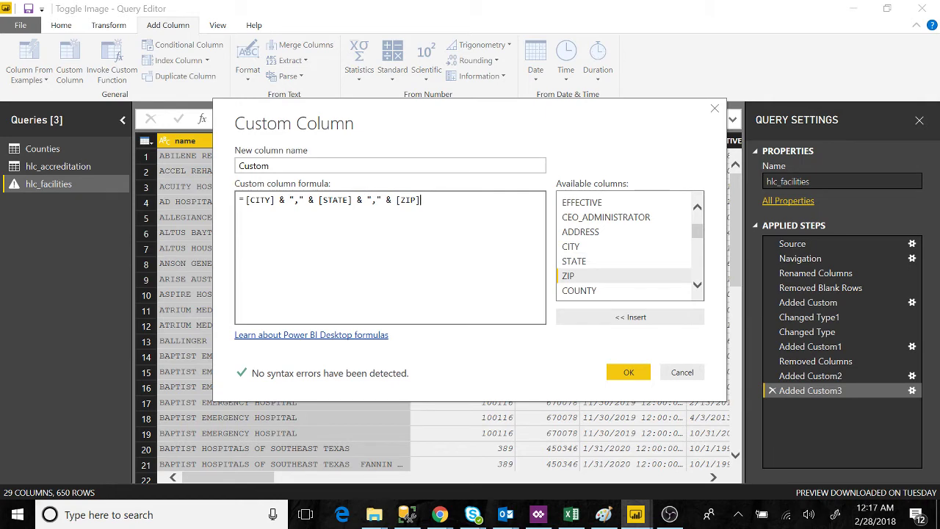
Name the custom column 'Location' and create it
click(293, 166)
key(BackSpace)
key(BackSpace)
key(BackSpace)
key(BackSpace)
key(BackSpace)
key(BackSpace)
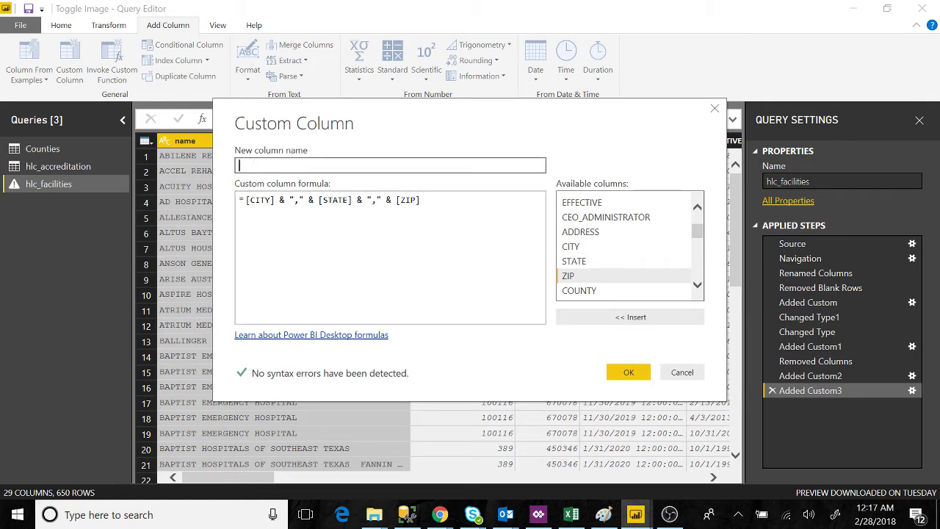
text(Location)
click(625, 372)
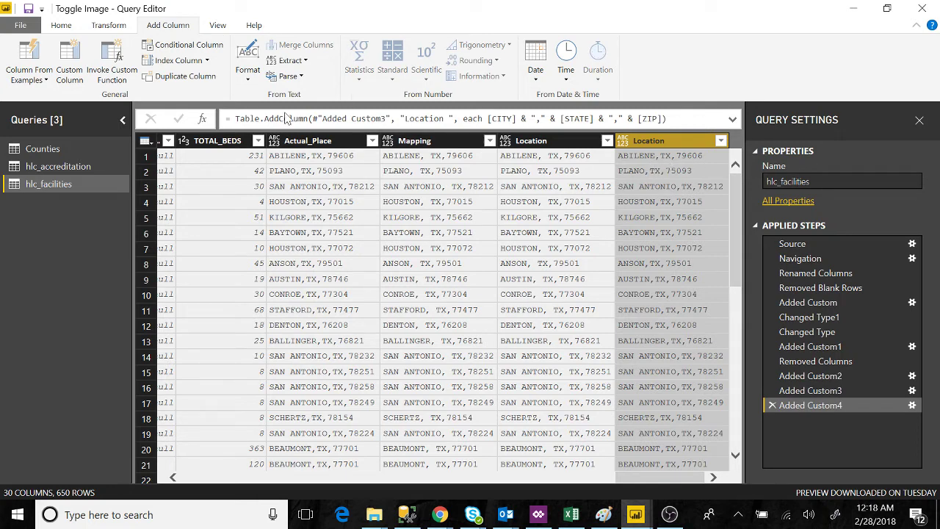
After checking values like ABILENE,TX,79606, return to the Query Editor's Home commands
click(62, 25)
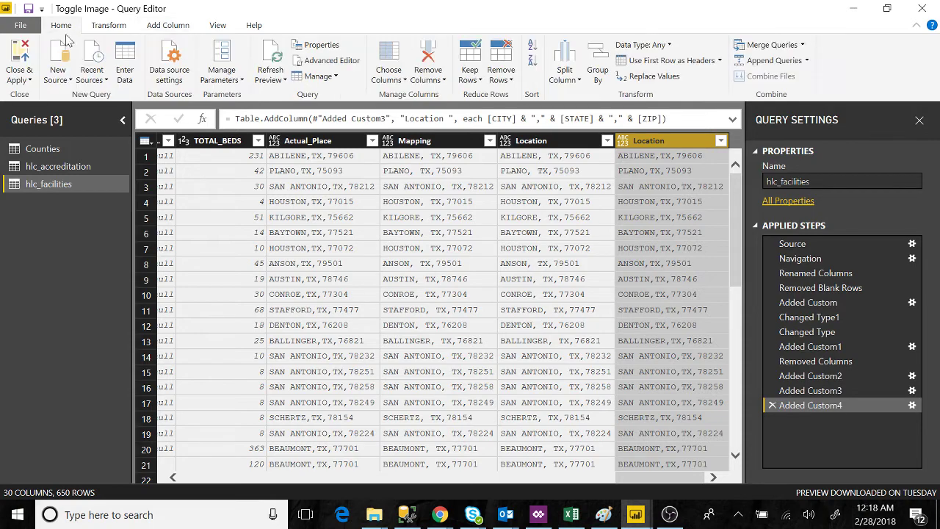
Apply the query changes and replace STATE Hierarchy with the new Location field on the map
click(19, 59)
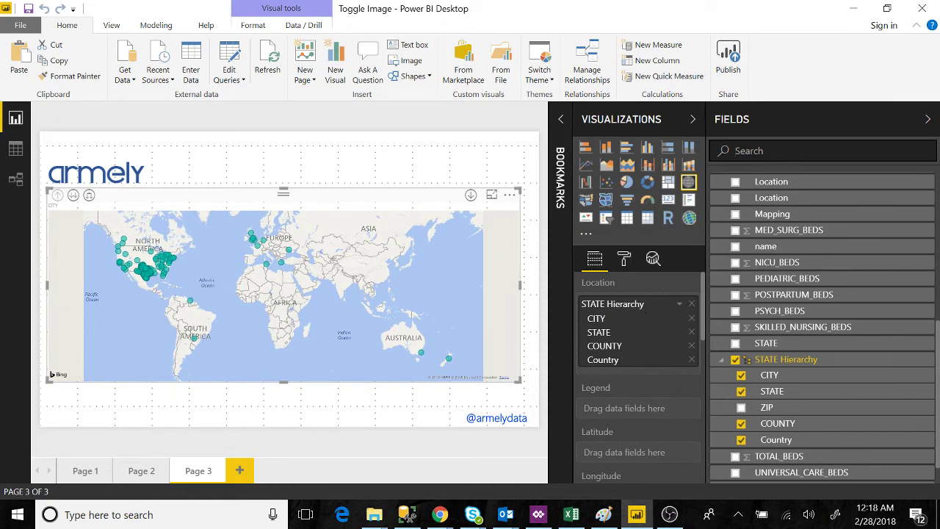
text(locat)
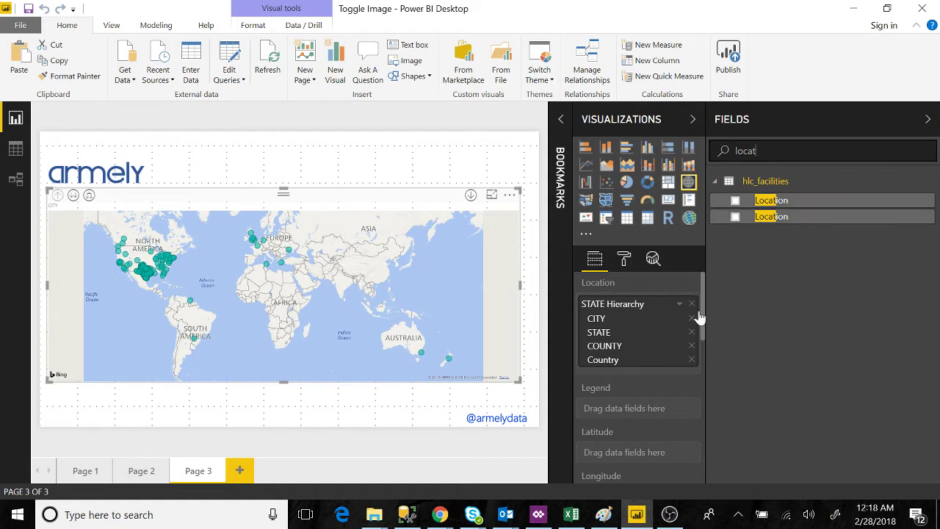
drag(791, 216, 663, 363)
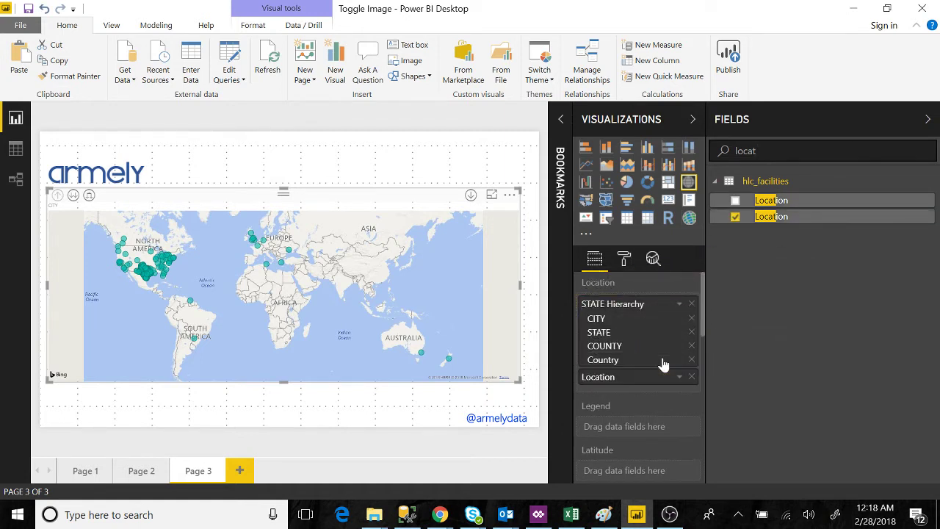
click(690, 304)
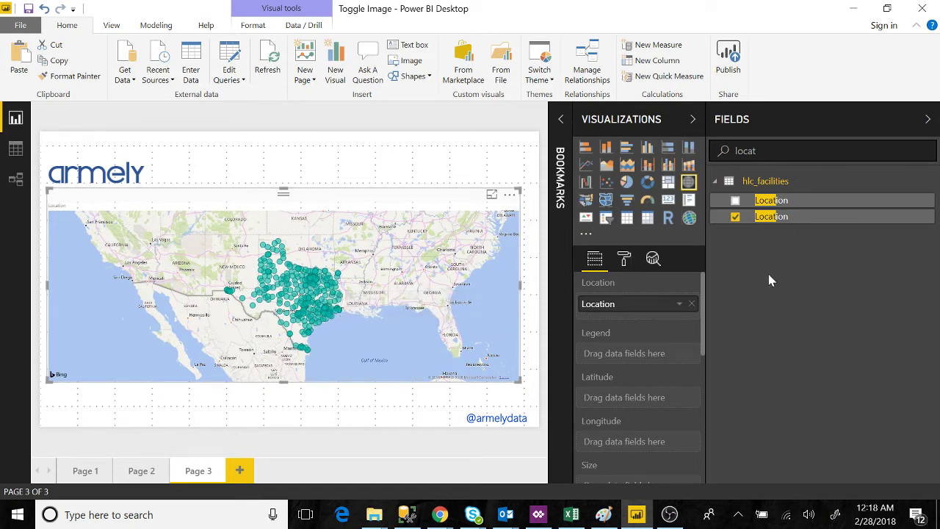
Clear the field search and put TOTAL_BEDS in both the Size and Color saturation wells
click(768, 151)
key(BackSpace)
key(BackSpace)
key(BackSpace)
key(BackSpace)
key(BackSpace)
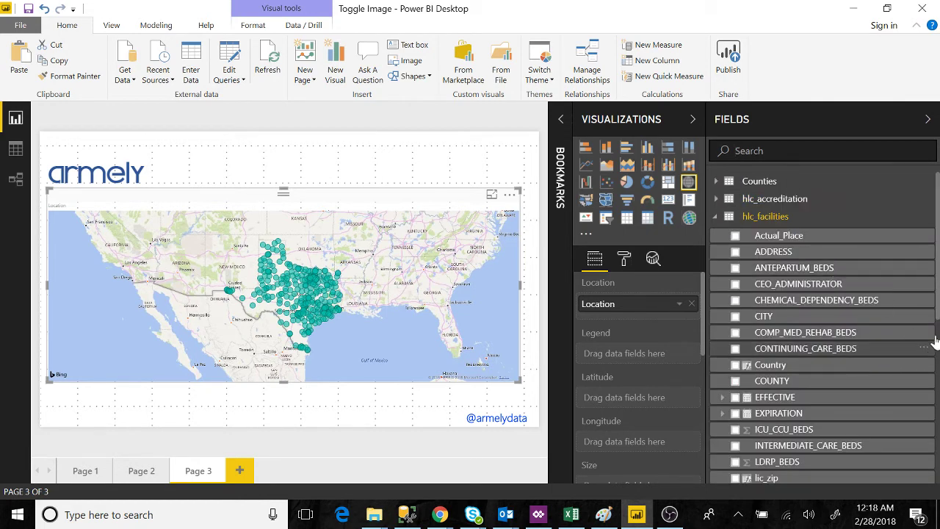
drag(937, 331, 937, 441)
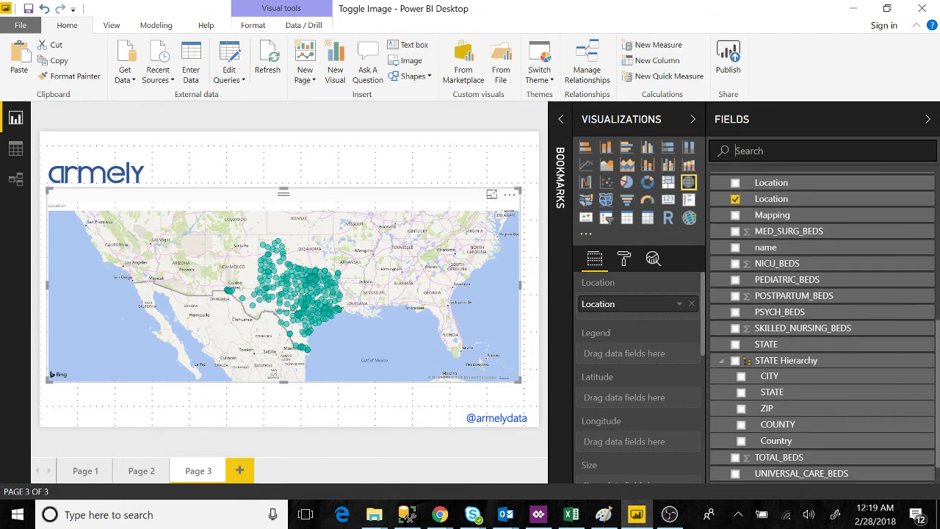
drag(800, 461, 678, 481)
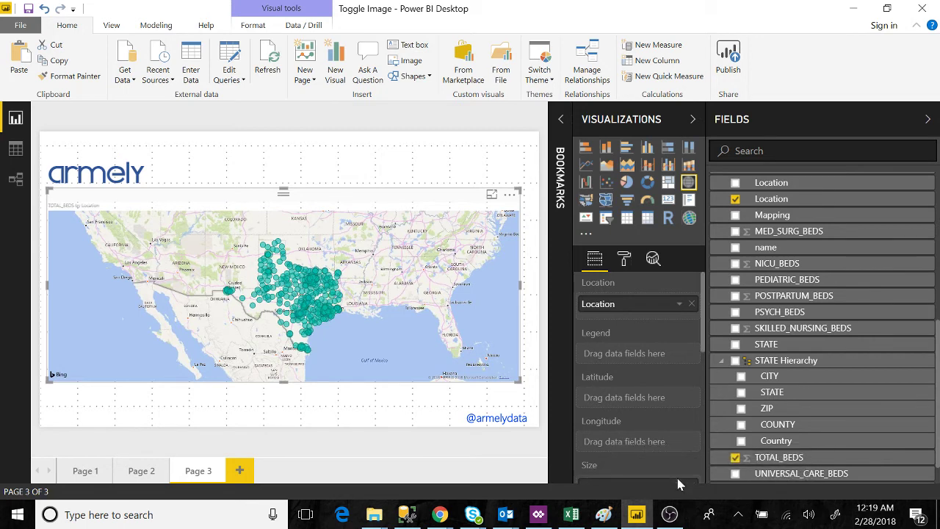
drag(704, 341, 705, 392)
drag(796, 464, 656, 403)
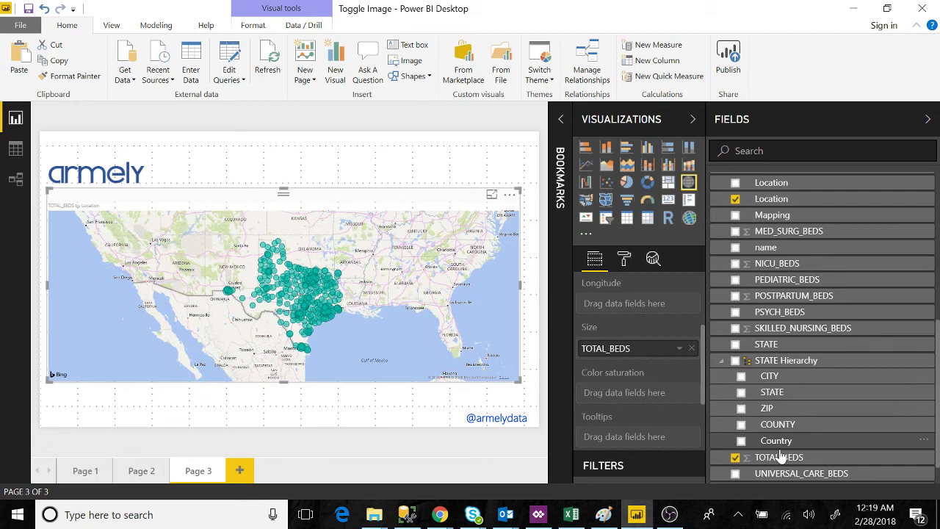
drag(778, 457, 644, 390)
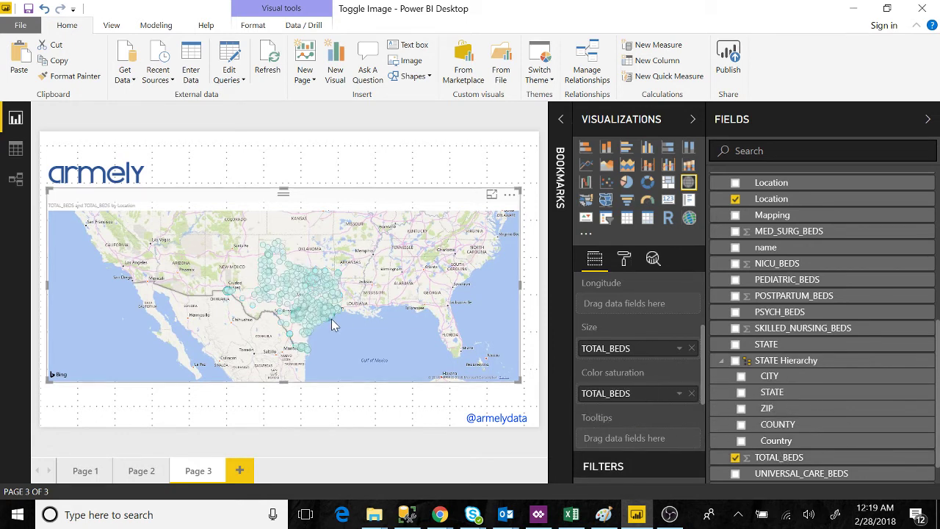
In the map's Data colors, set the minimum colour to red and the maximum to green
click(622, 263)
click(584, 316)
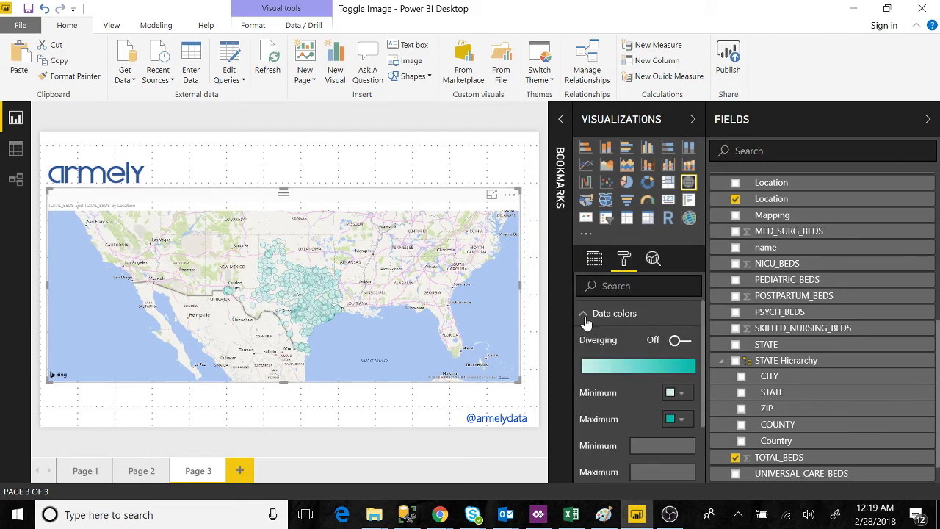
click(682, 393)
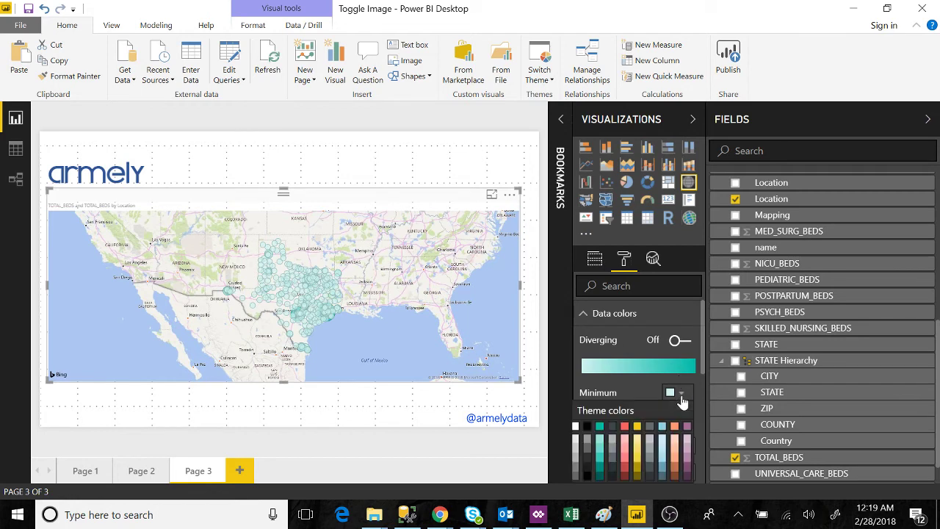
drag(700, 364, 705, 390)
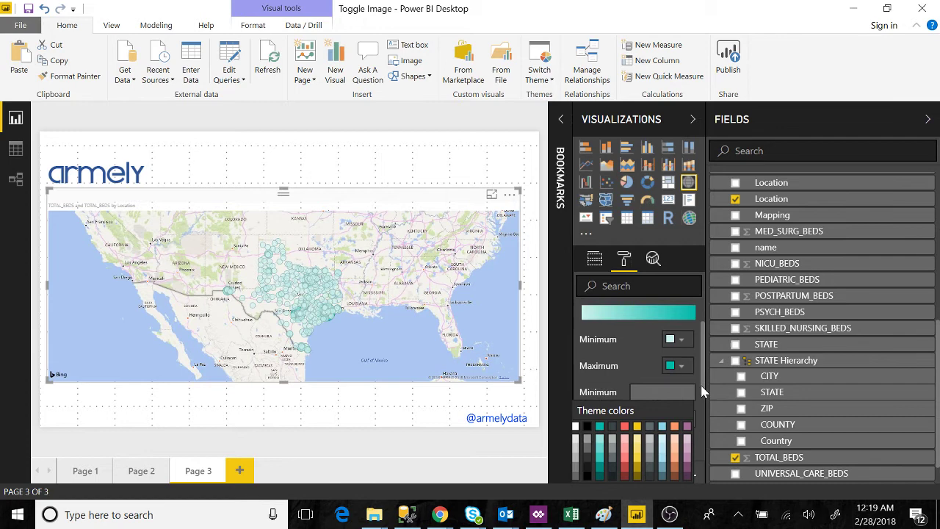
click(680, 339)
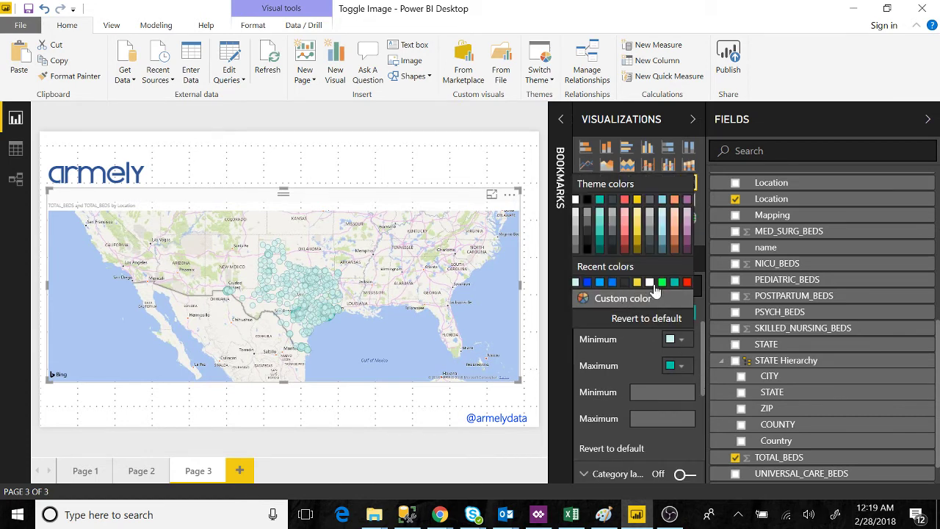
click(686, 282)
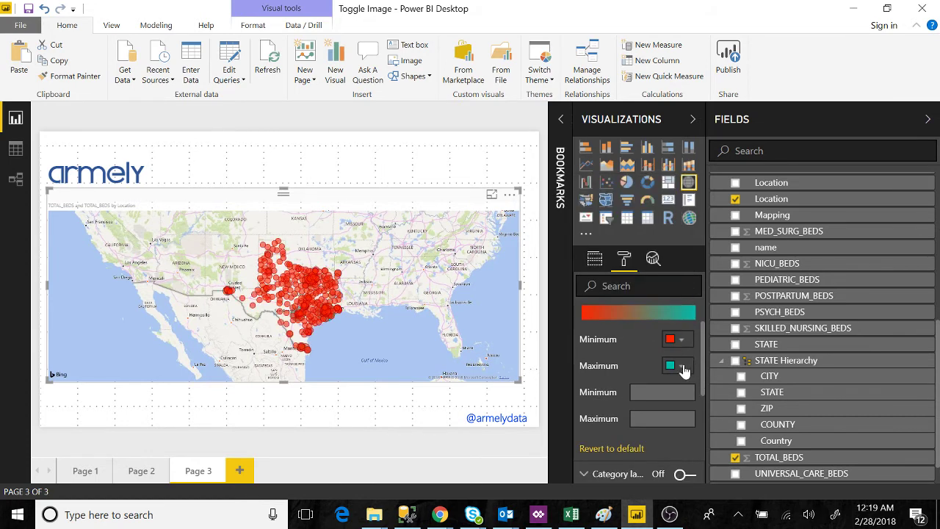
click(680, 366)
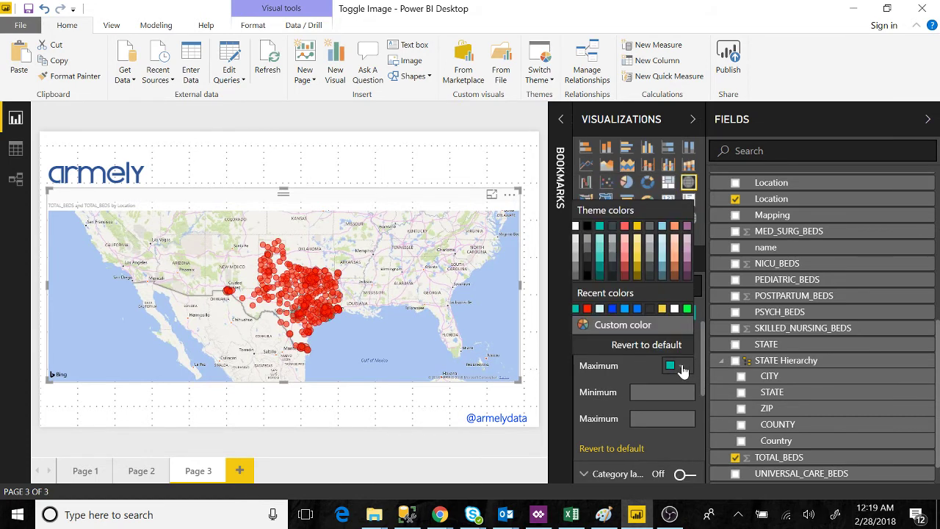
click(685, 309)
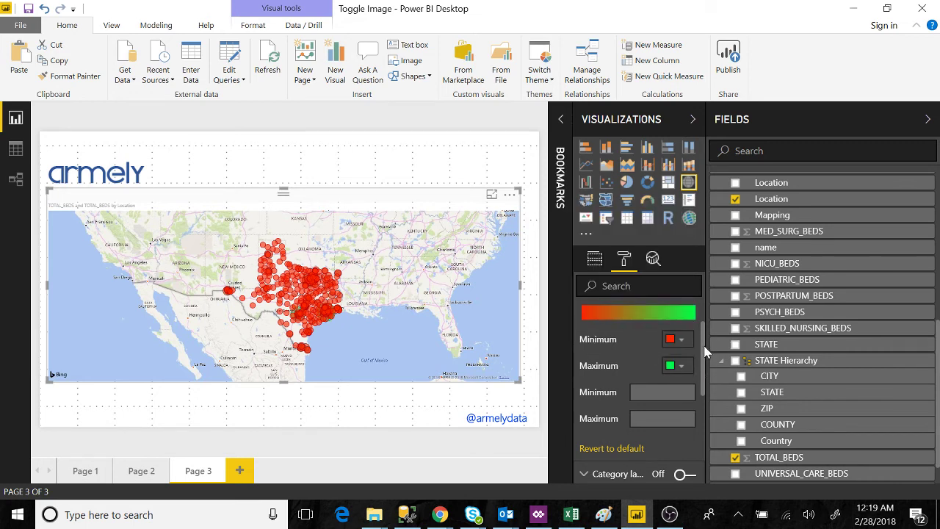
Turn on the diverging colour scale with a yellow centre
scroll(705, 352, up, 1)
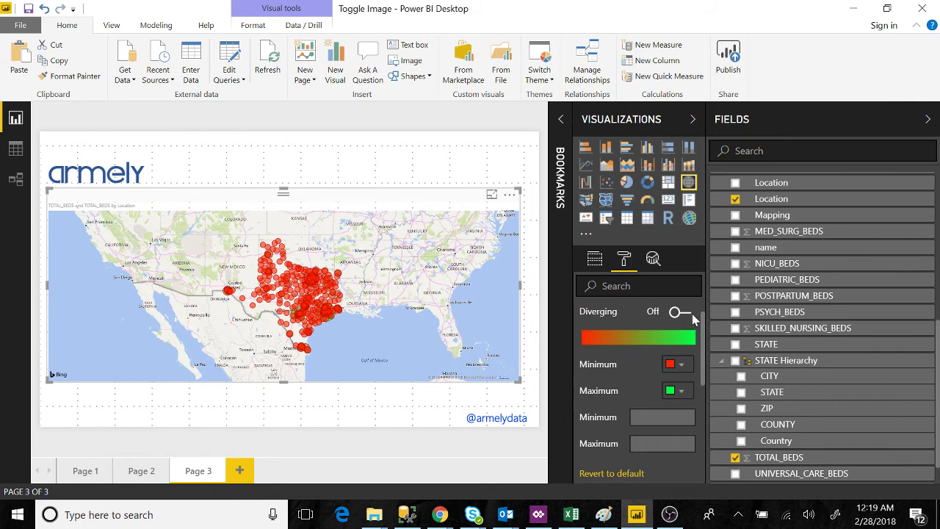
click(680, 312)
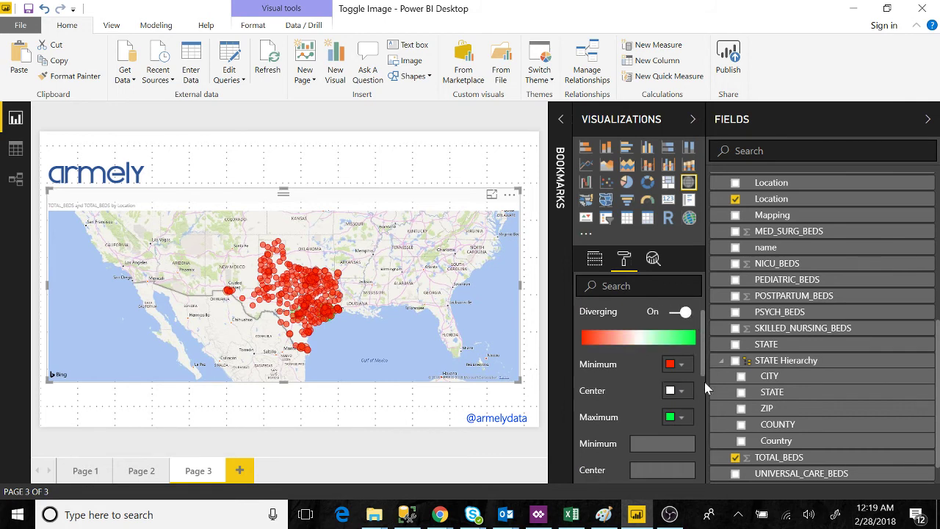
click(681, 392)
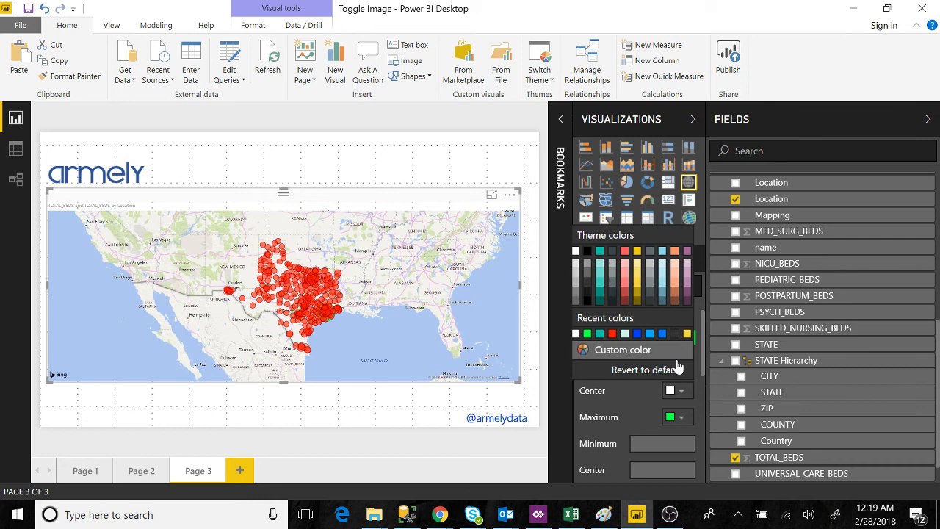
click(687, 334)
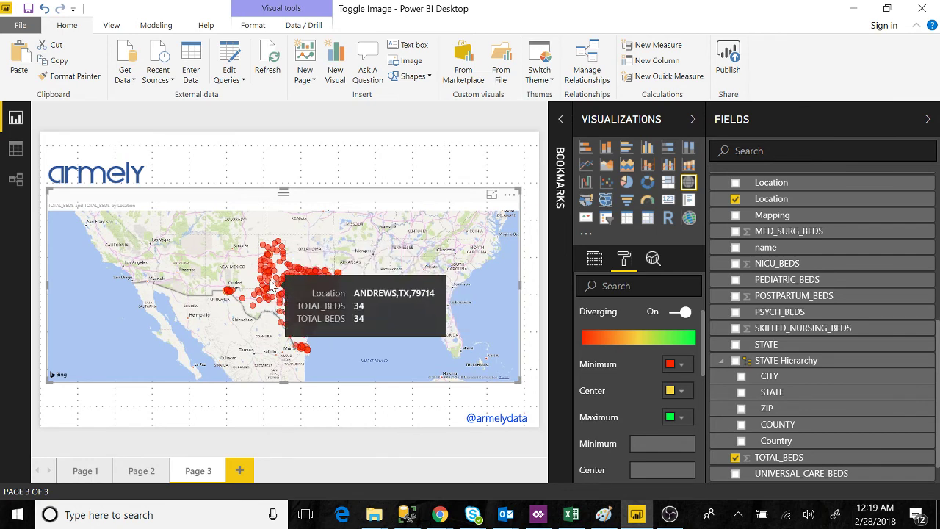
mouse_move(317, 311)
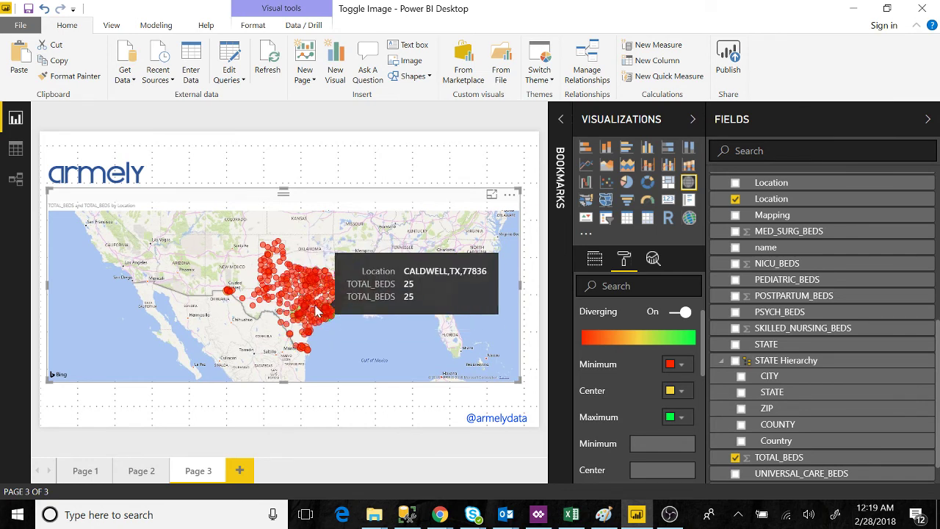